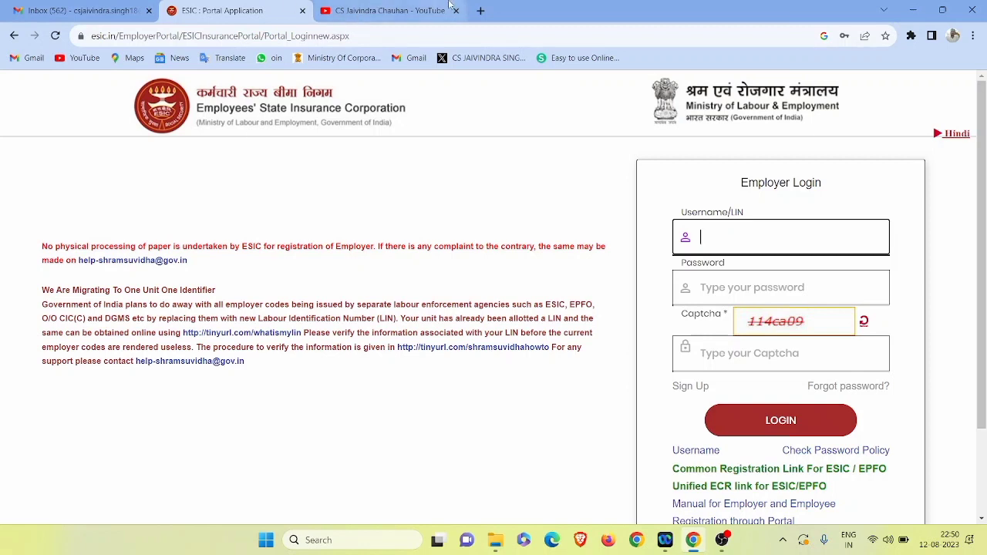
Search Google for "esic employer" in a new browser tab.
click(482, 11)
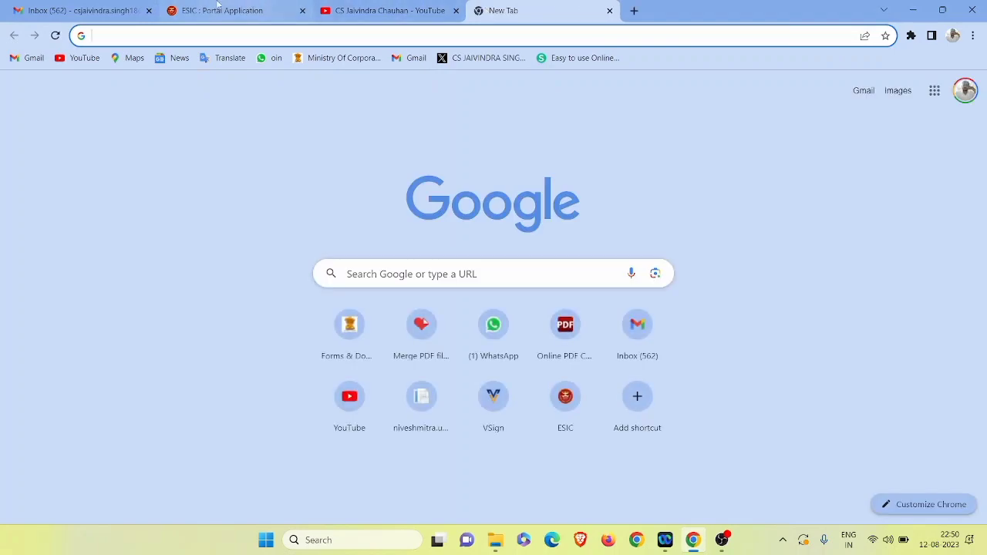
click(231, 11)
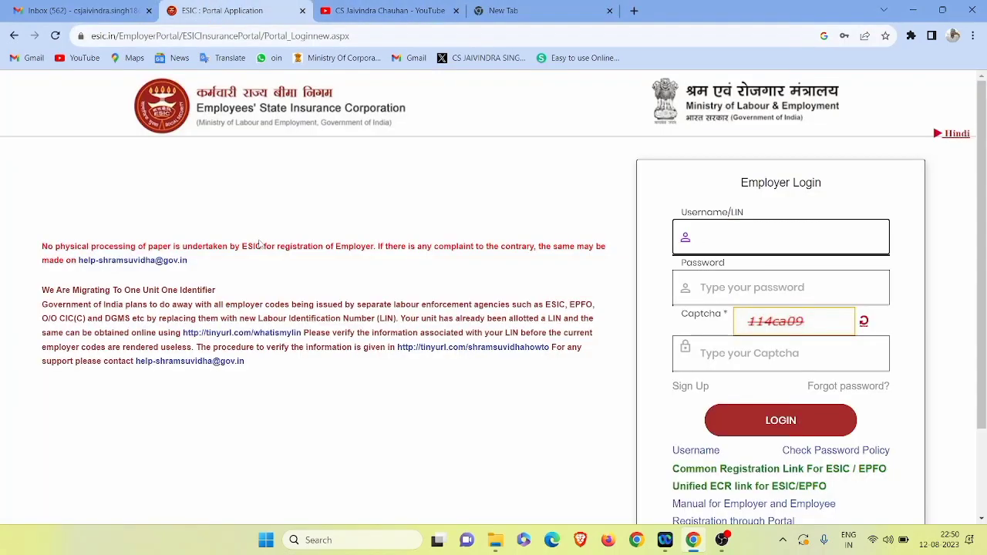
click(551, 6)
text(es)
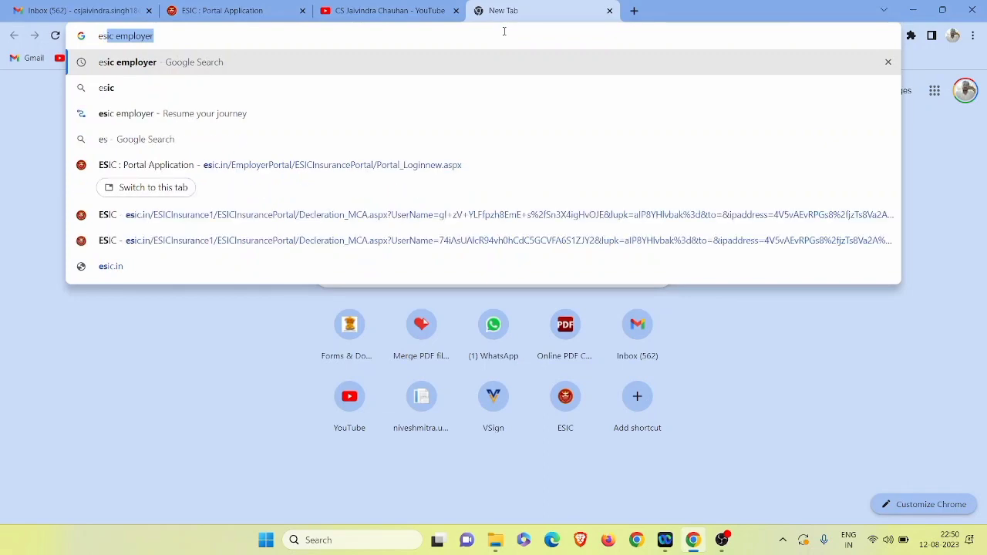
key(Return)
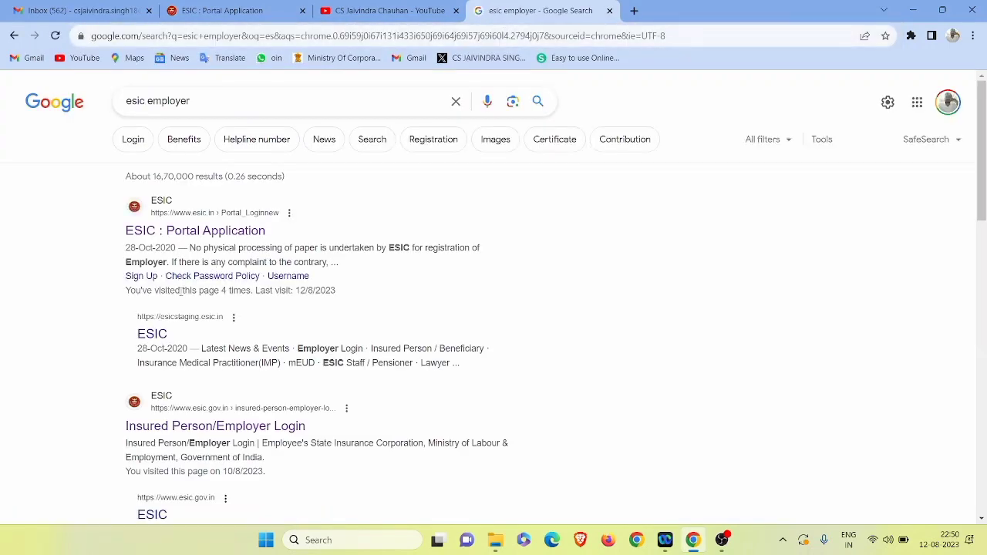
Find the Insured Person/Employer Login result from esic.gov.in in the search results and open it.
scroll(185, 335, down, 2)
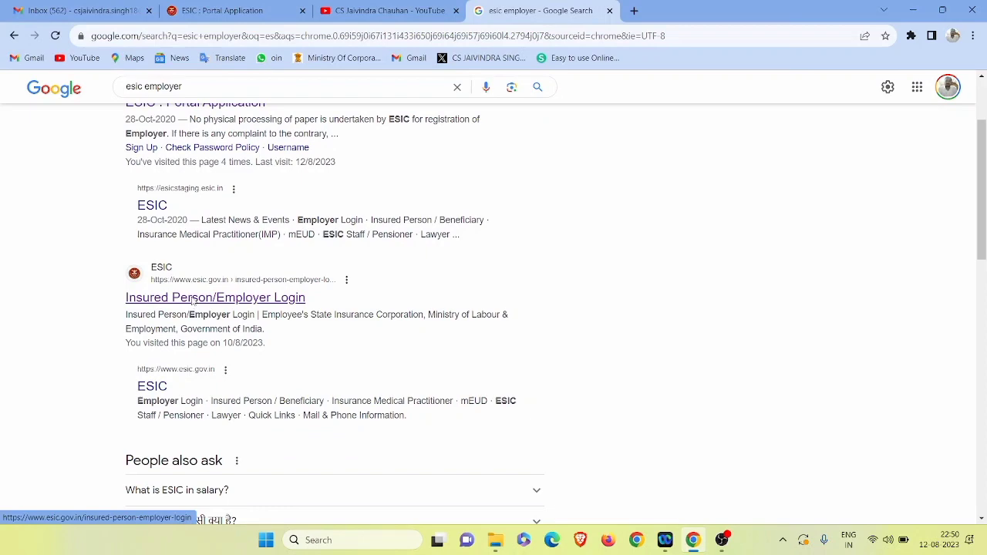
scroll(193, 301, down, 2)
scroll(217, 221, up, 3)
scroll(218, 221, up, 1)
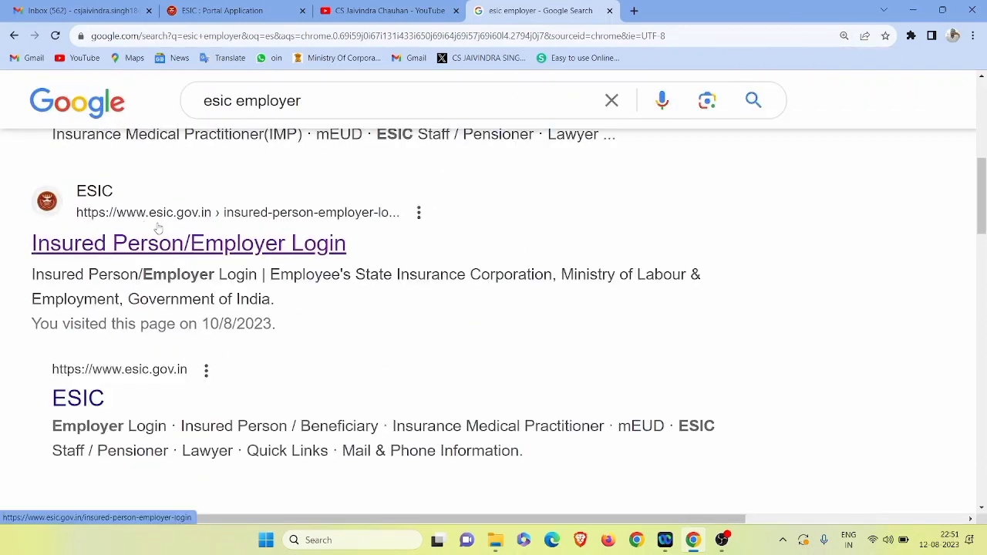
click(177, 245)
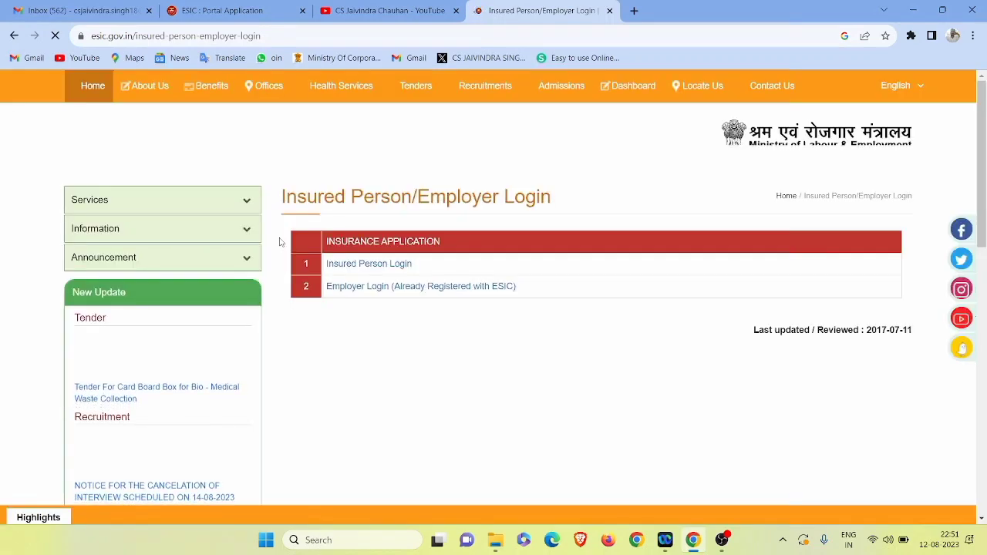
Follow the Employer Login (Already Registered with ESIC) link and accept the external-link prompt.
key(ctrl+plus)
scroll(410, 314, down, 1)
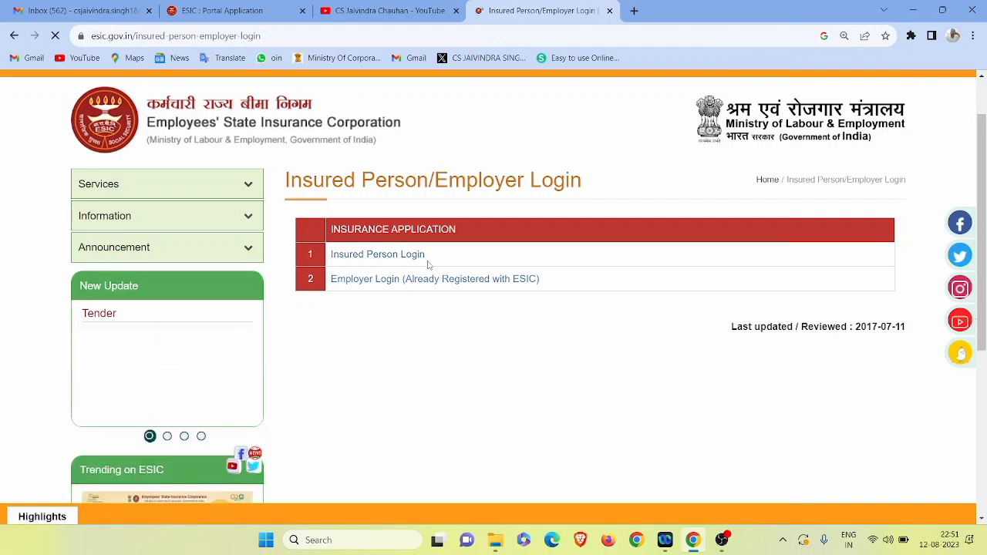
click(389, 280)
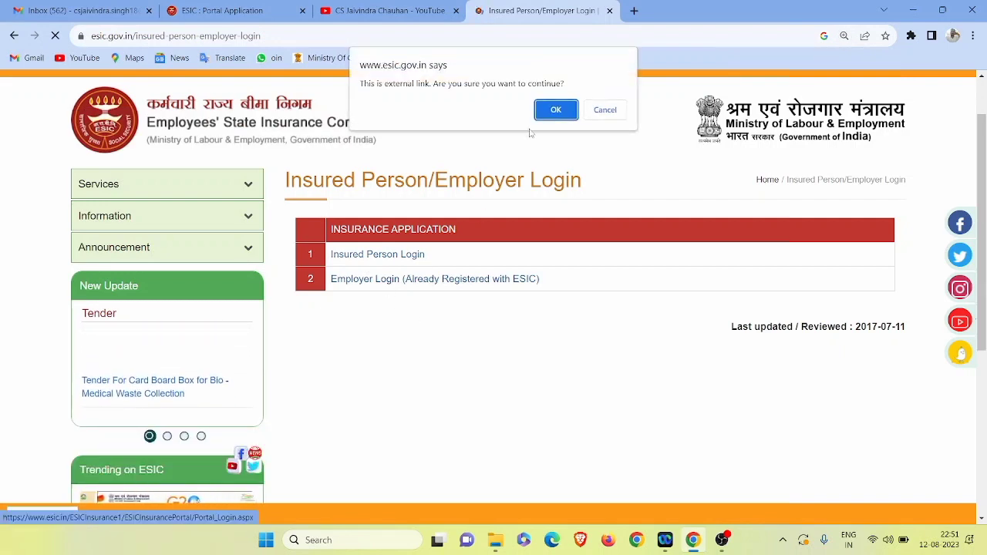
click(569, 111)
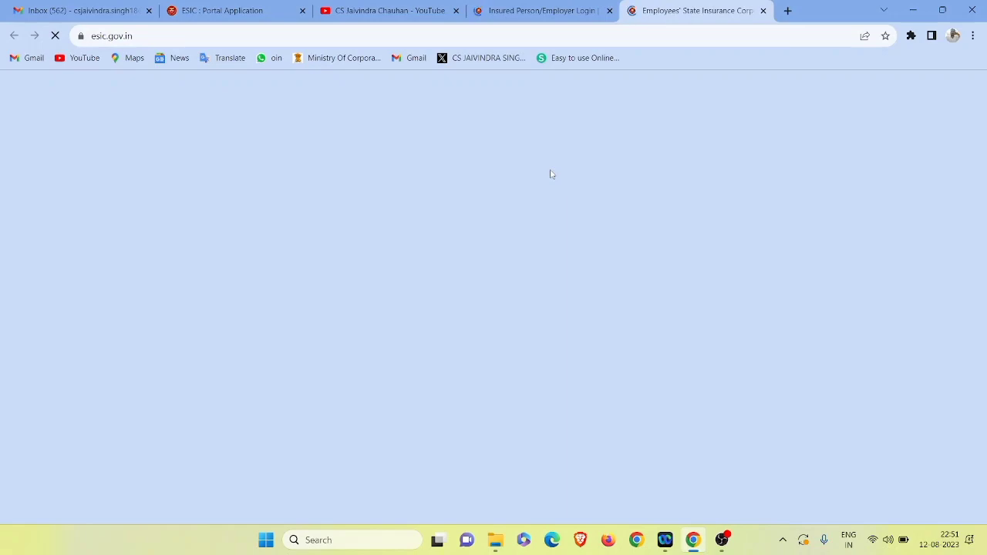
Open the Employer Login form from the ESIC home page, accepting the external-link prompt.
click(287, 16)
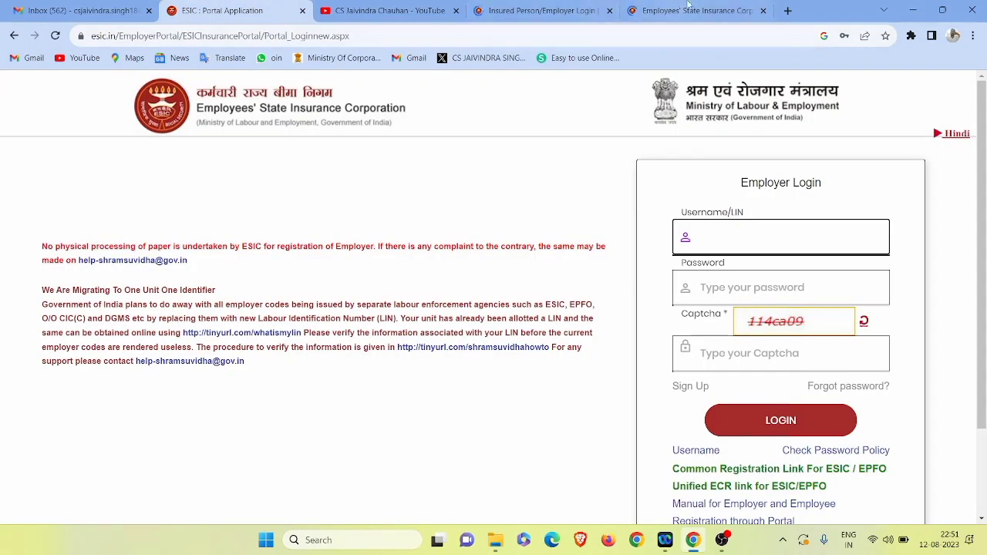
click(678, 11)
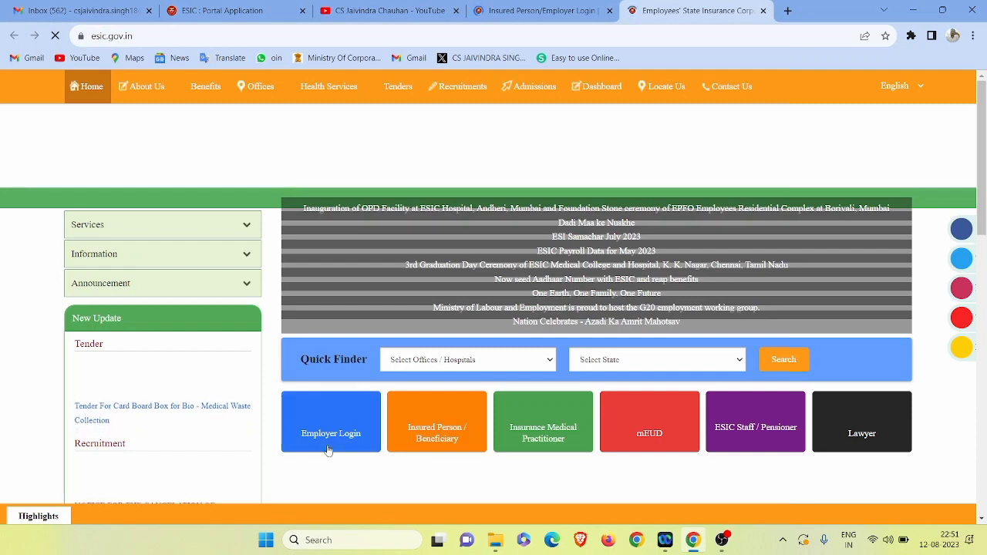
click(331, 424)
click(556, 99)
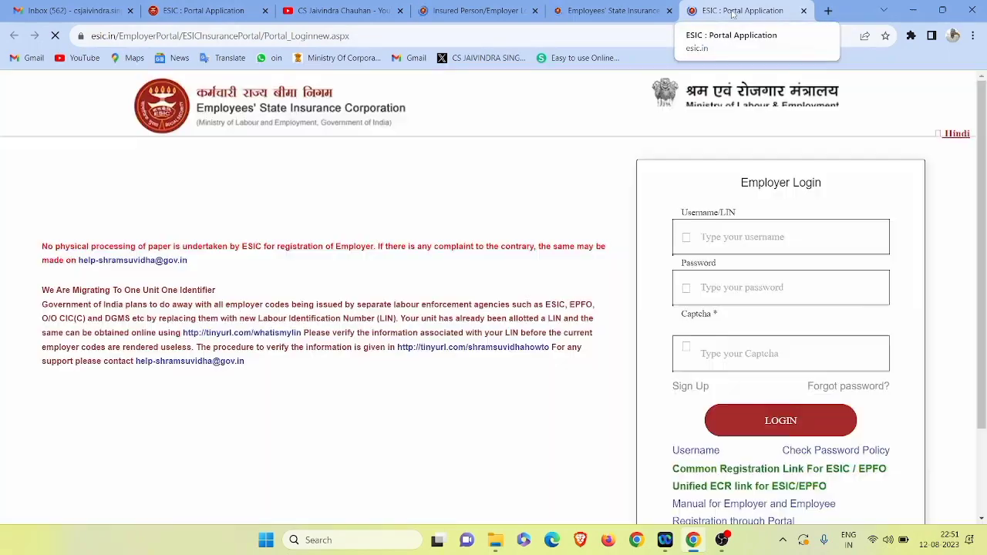
scroll(697, 244, down, 1)
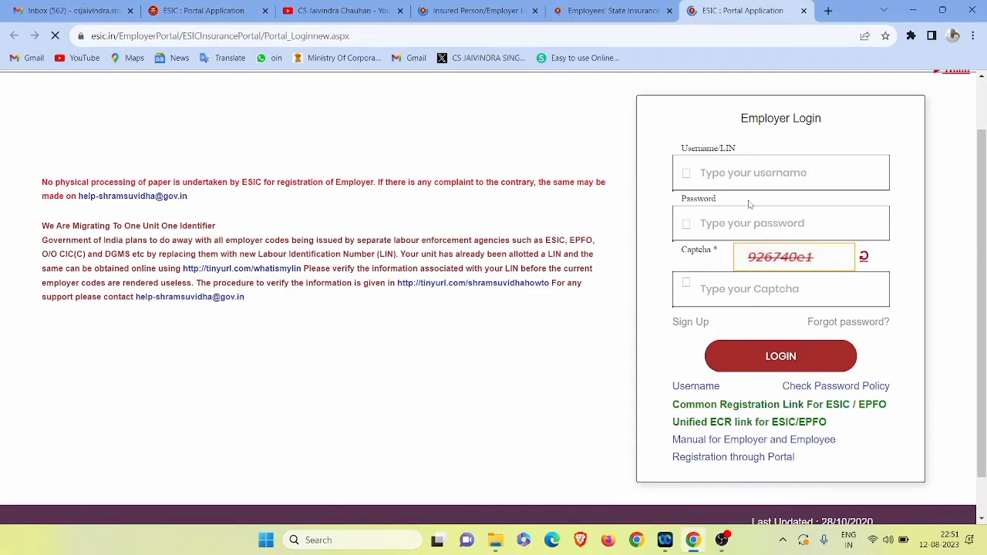
click(693, 173)
click(558, 148)
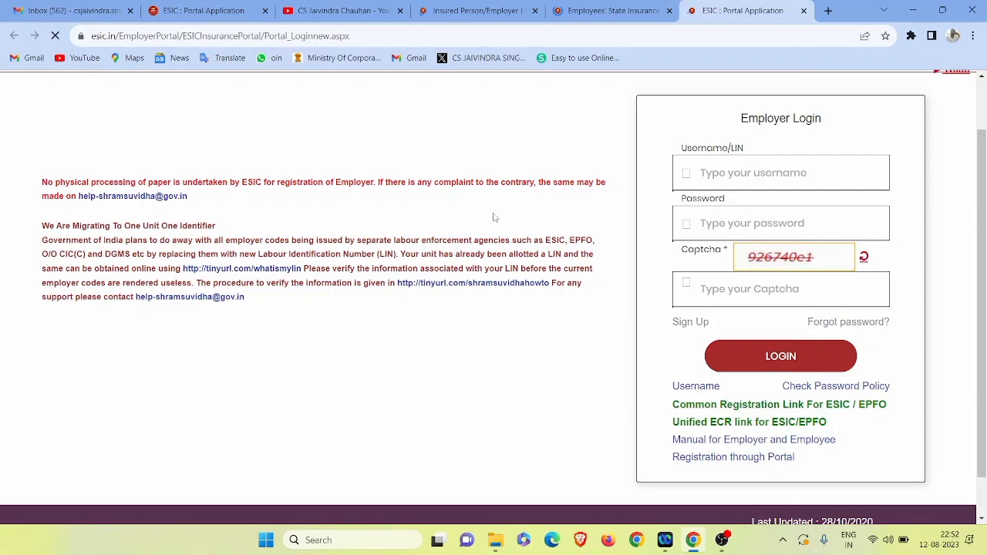
Switch to Gmail and search the mailbox for "esic" to look for the login credentials message.
click(67, 9)
click(314, 88)
text(esic)
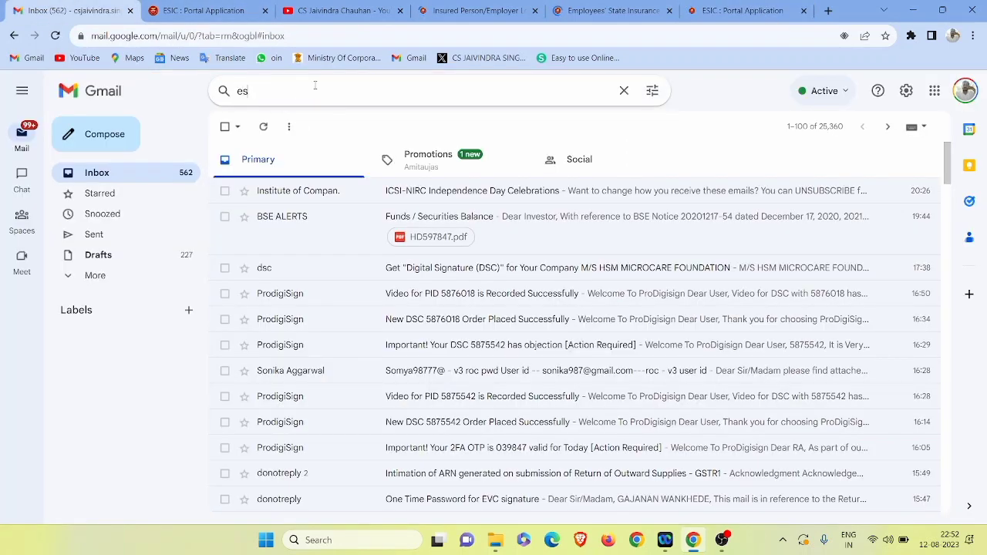
key(BackSpace)
text(c)
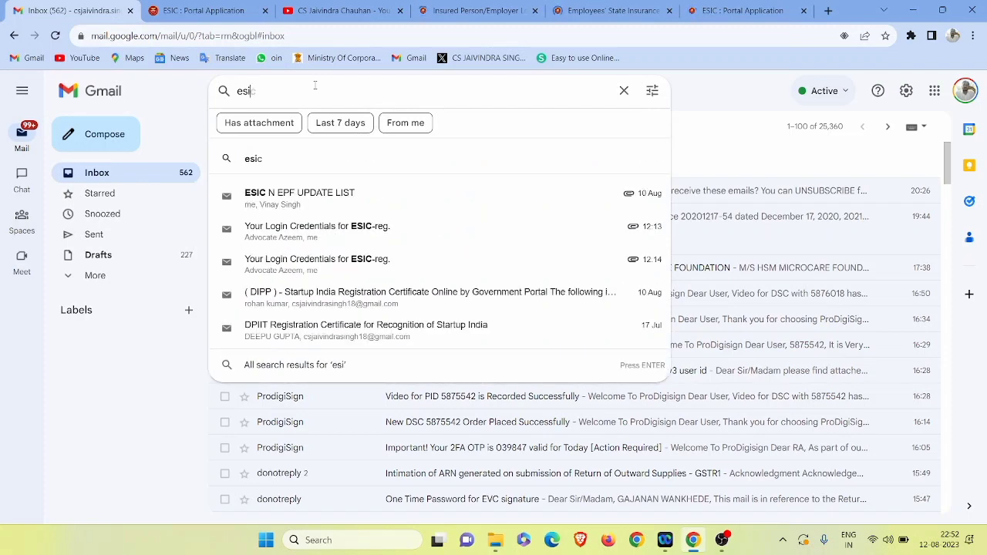
key(Return)
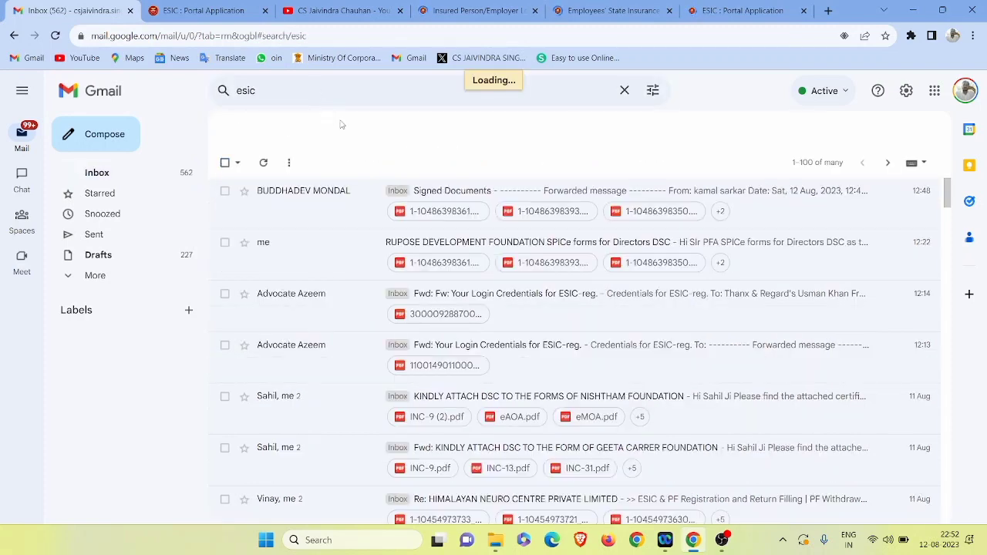
scroll(360, 308, down, 3)
scroll(359, 333, up, 5)
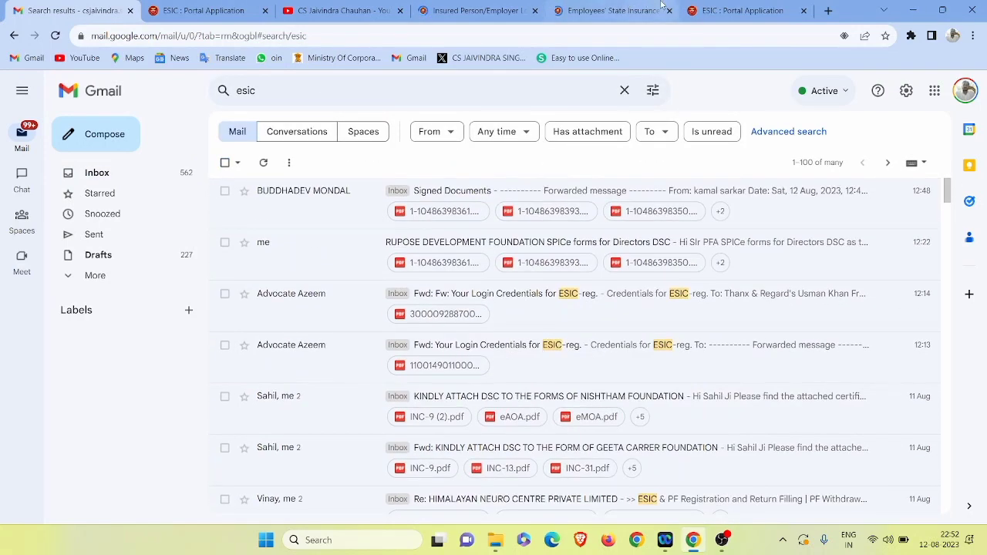
Return to the newly opened ESIC Employer Login page and submit the login form.
click(609, 11)
click(740, 11)
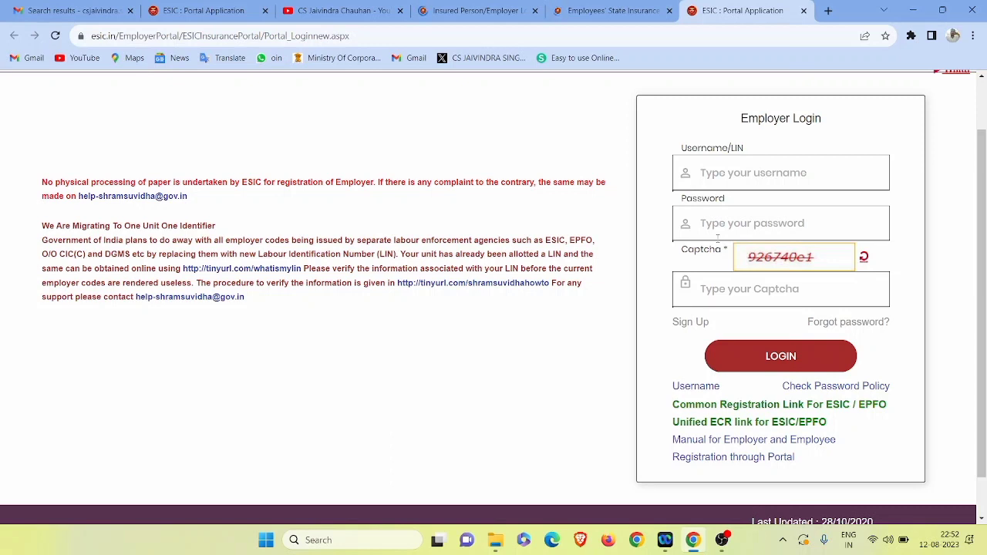
click(768, 359)
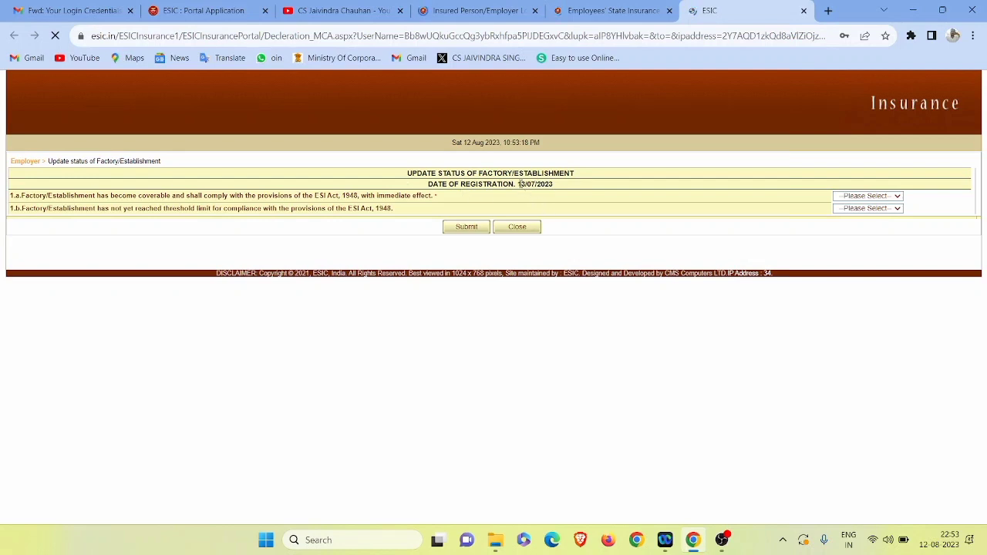
Highlight the establishment's date of registration and refuse to have the browser save the login password.
drag(517, 183, 577, 188)
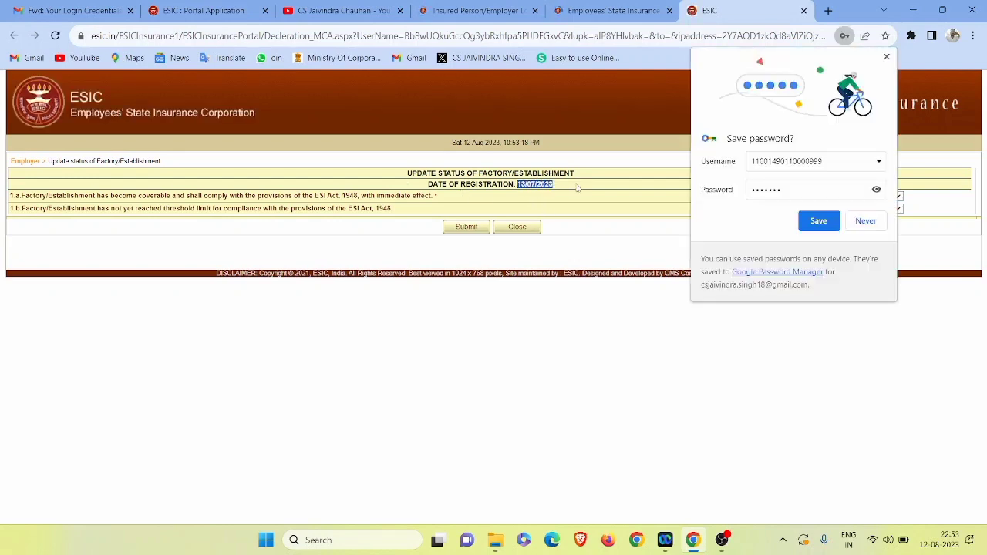
click(538, 196)
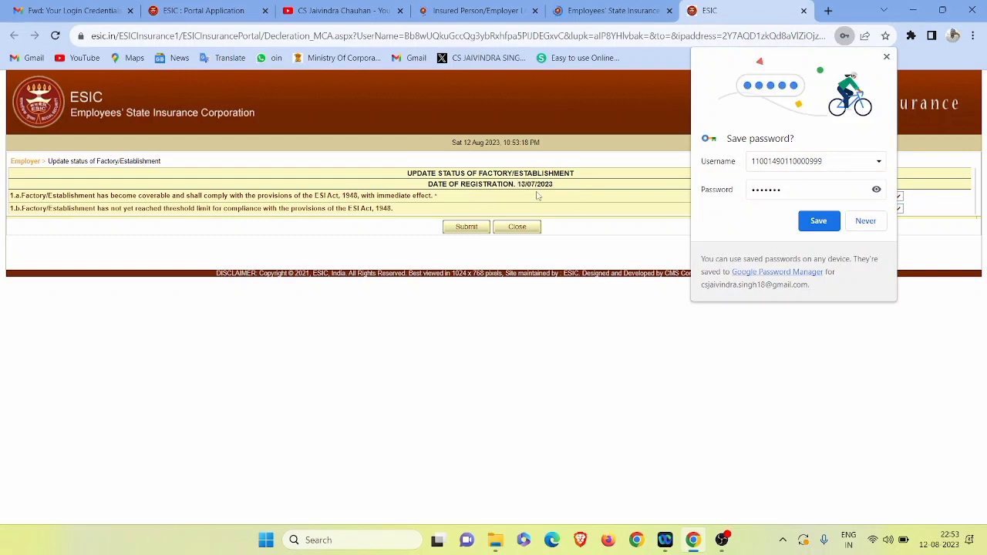
click(865, 222)
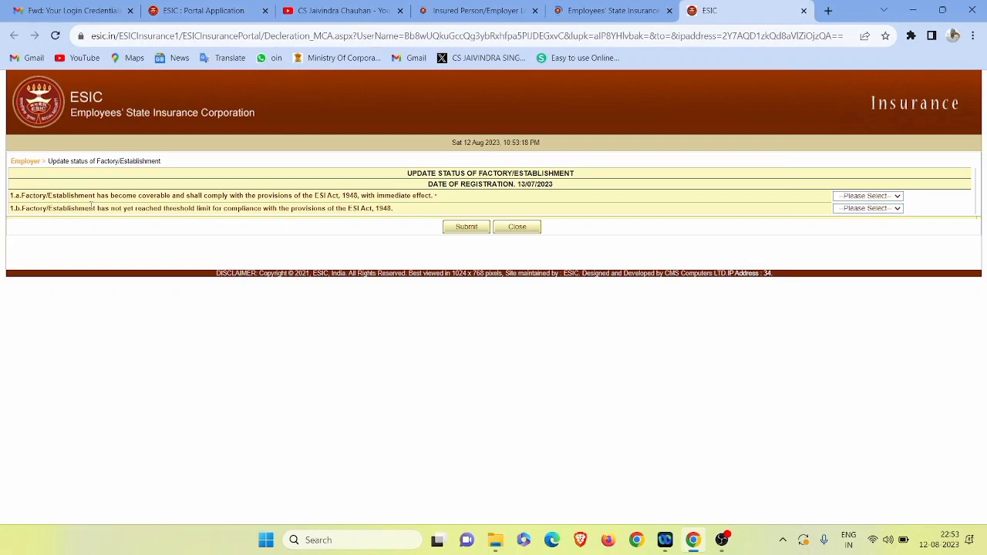
Enlarge the Update Status of Factory/Establishment page and examine the answer options for statements 1.a and 1.b.
key(ctrl+plus)
key(ctrl+plus)
key(ctrl+plus)
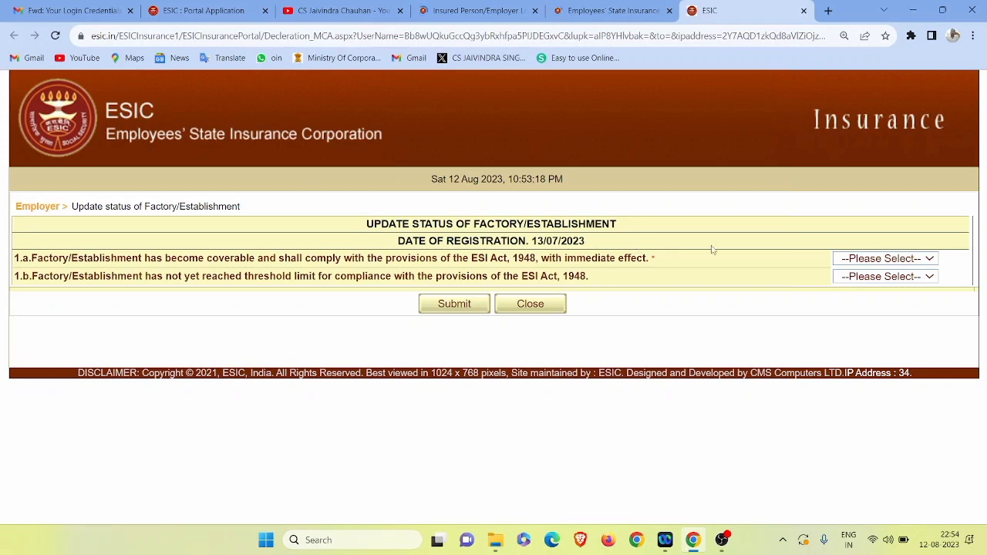
click(849, 260)
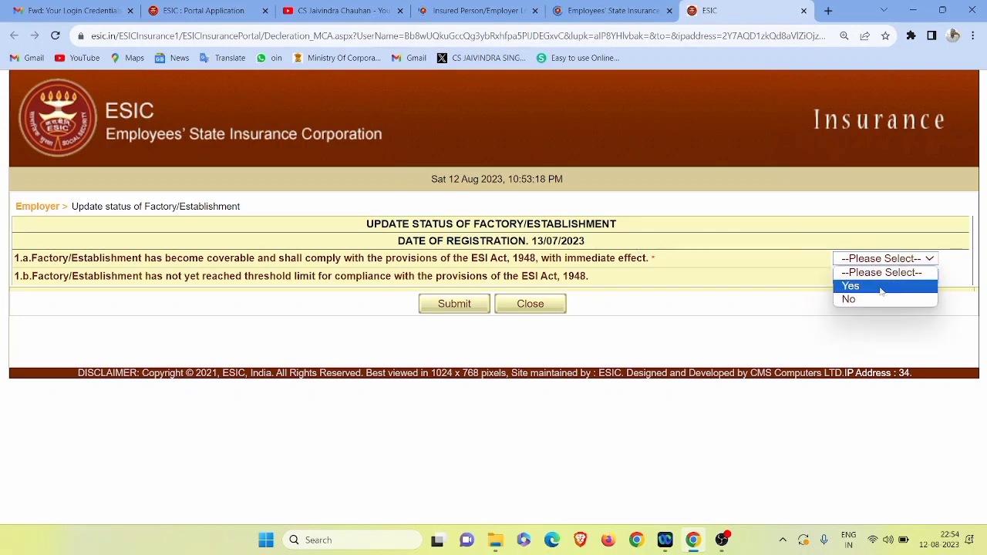
click(787, 244)
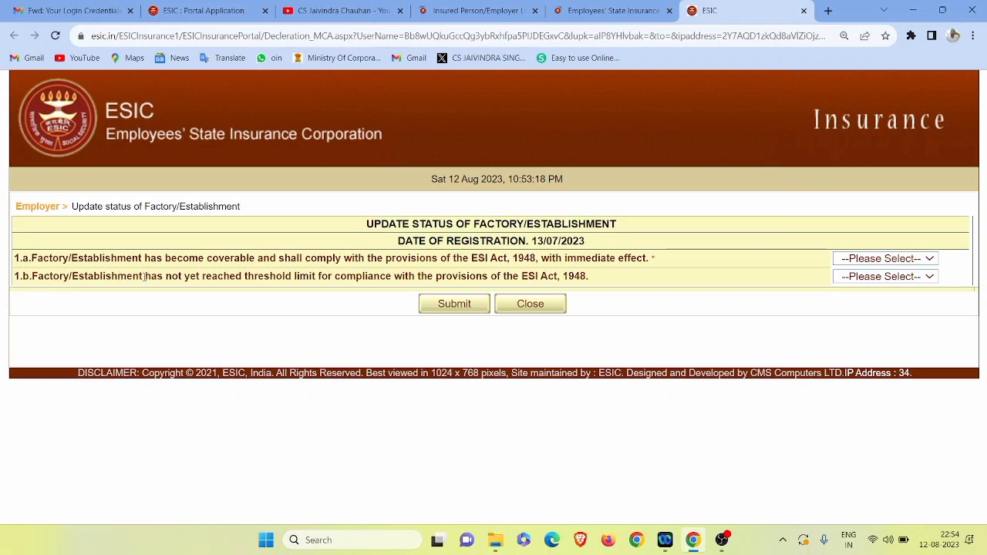
drag(148, 276, 331, 277)
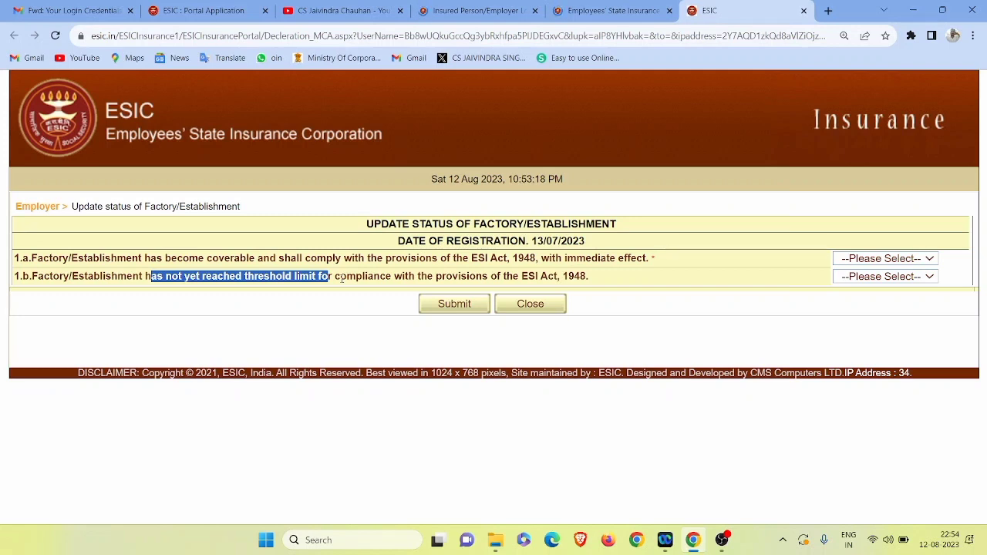
click(915, 276)
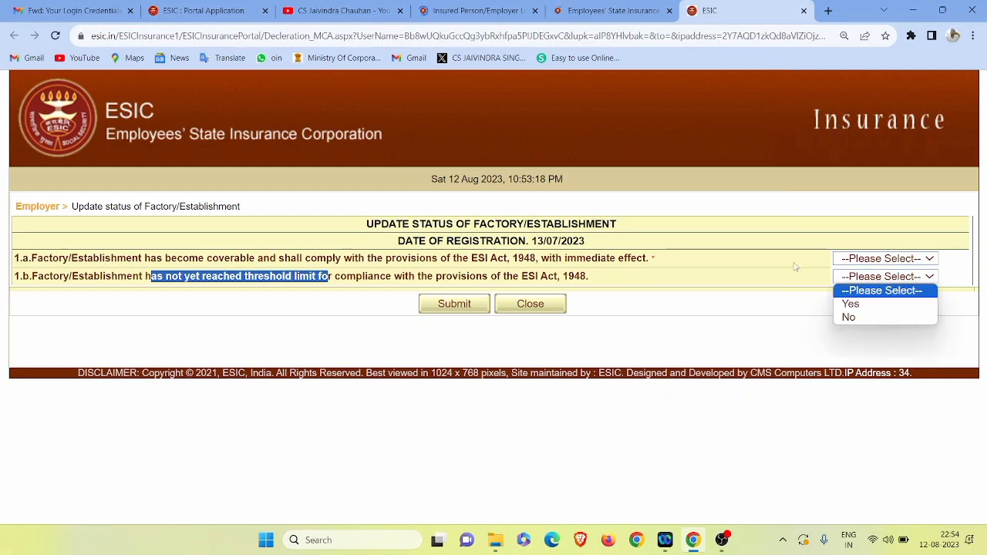
click(740, 270)
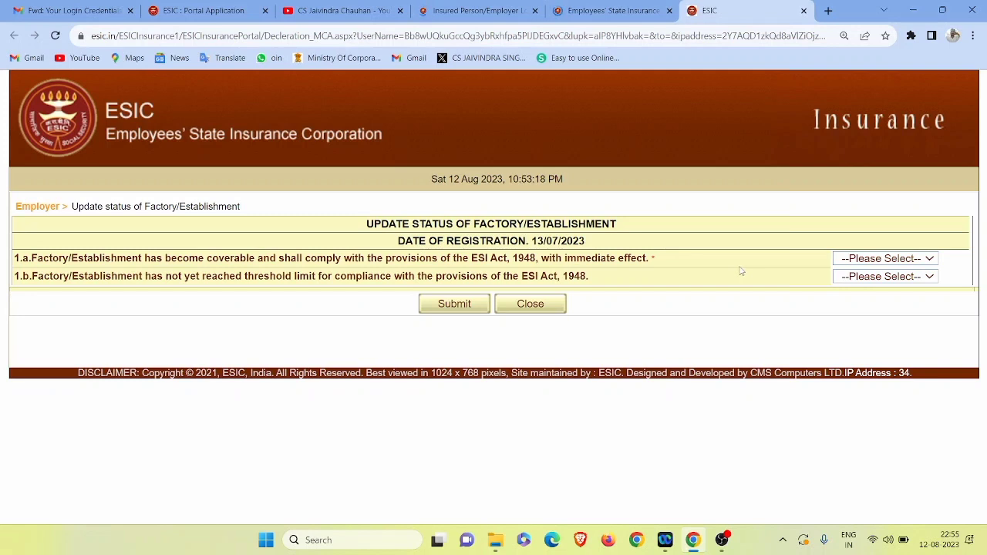
Answer No to statement 1.a on ESI Act coverage, resubmitting the form on reload and acknowledging the compliance notice.
click(864, 259)
click(863, 300)
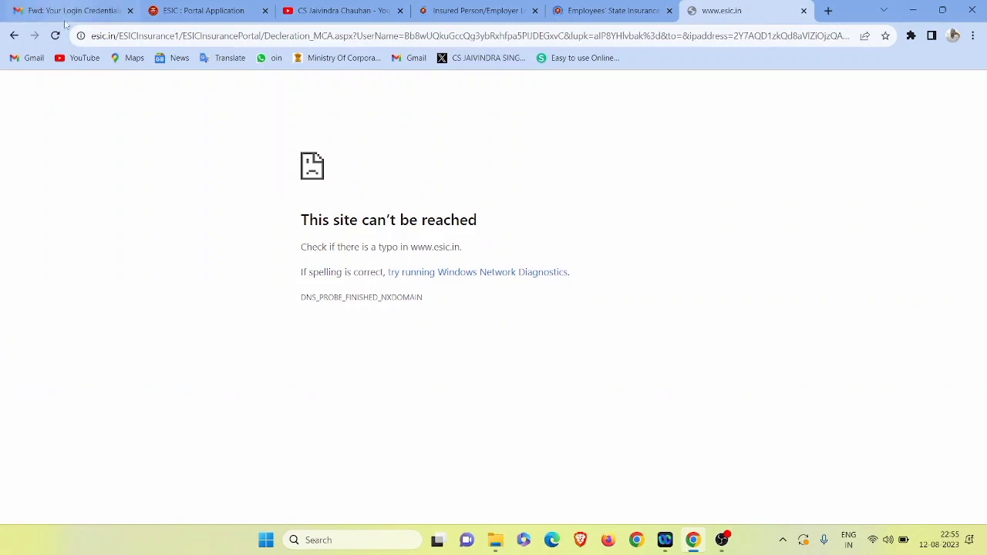
click(55, 36)
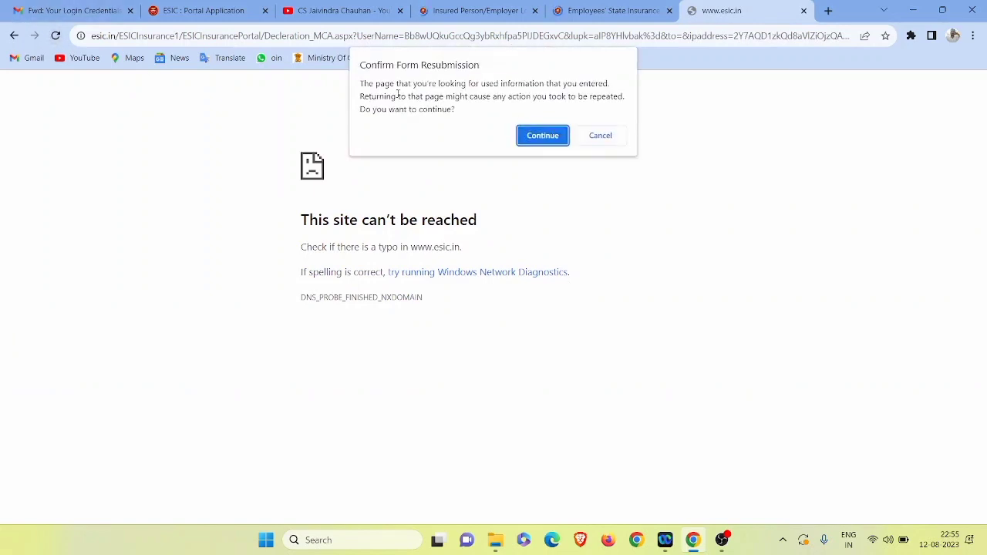
click(538, 141)
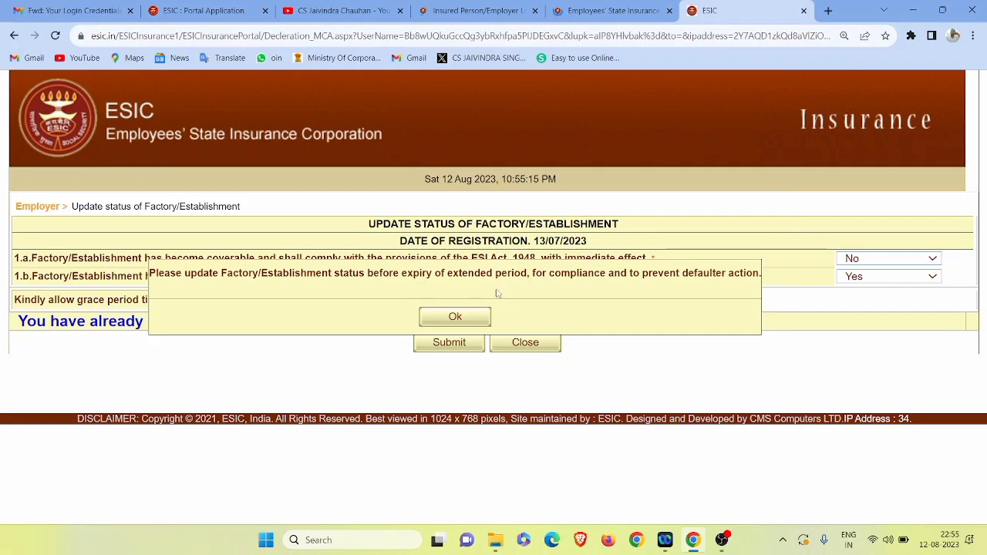
click(466, 316)
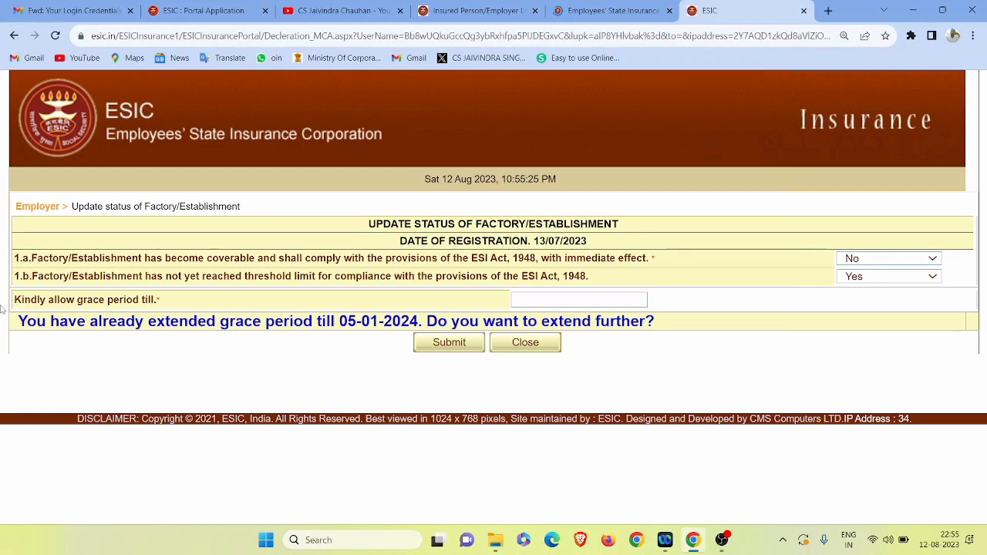
Request the grace period till 05/01/2024 and submit the factory/establishment status update.
drag(15, 299, 166, 301)
click(527, 299)
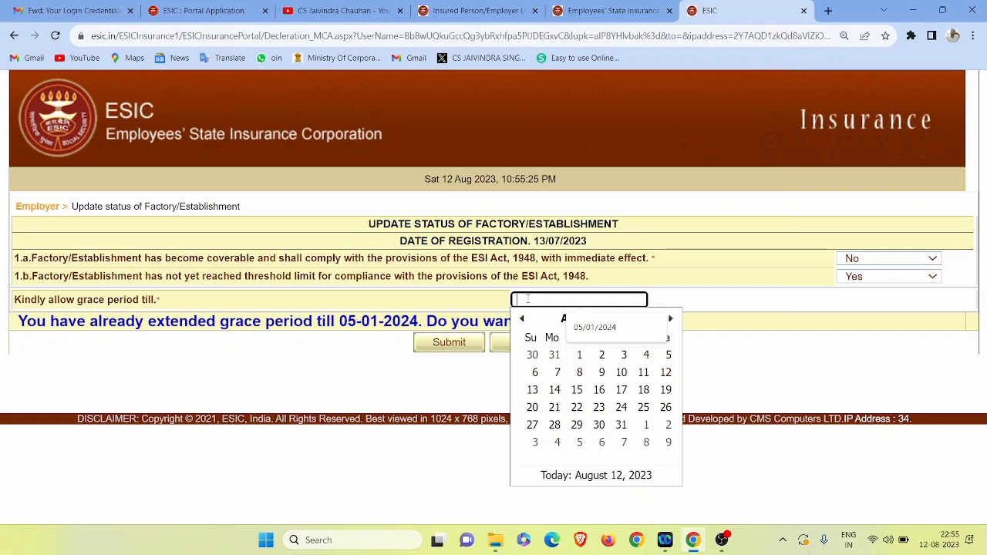
click(618, 328)
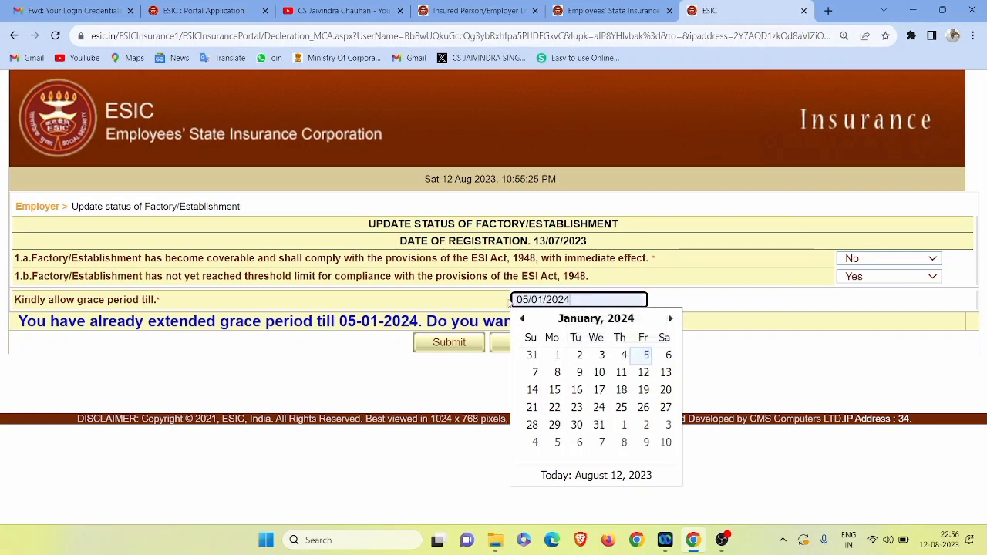
click(484, 287)
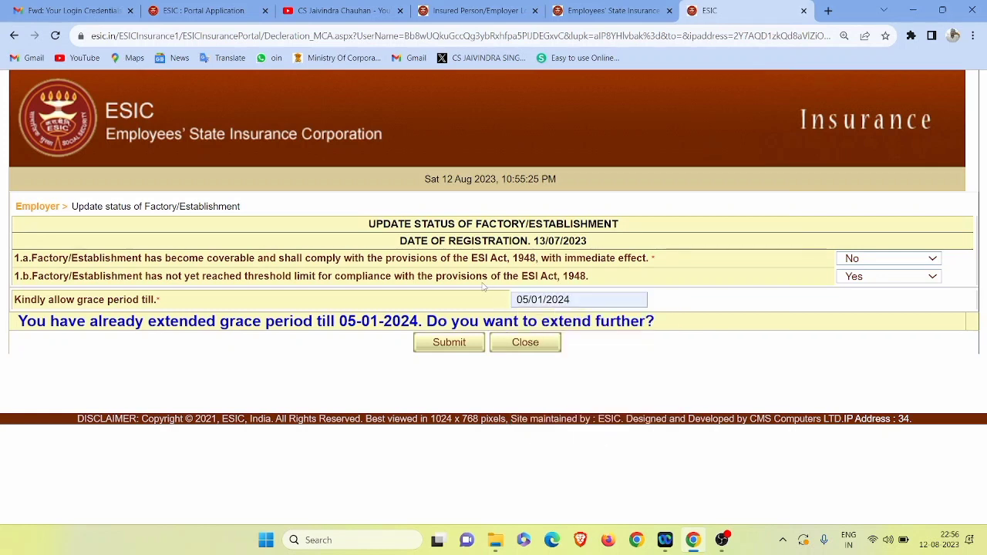
click(450, 344)
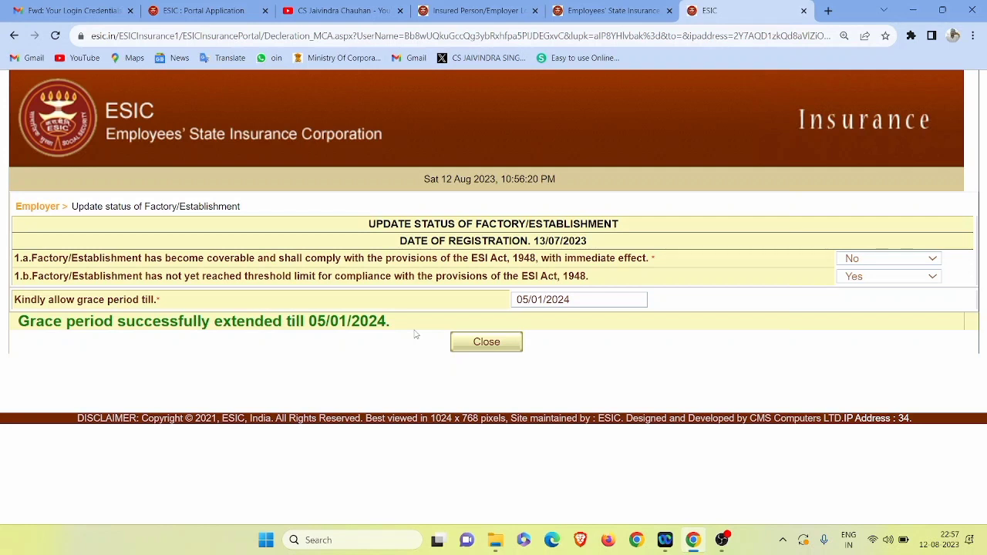
Close the status update form and send the information despite the insecure-form warning to reach the ESIC home page.
click(488, 343)
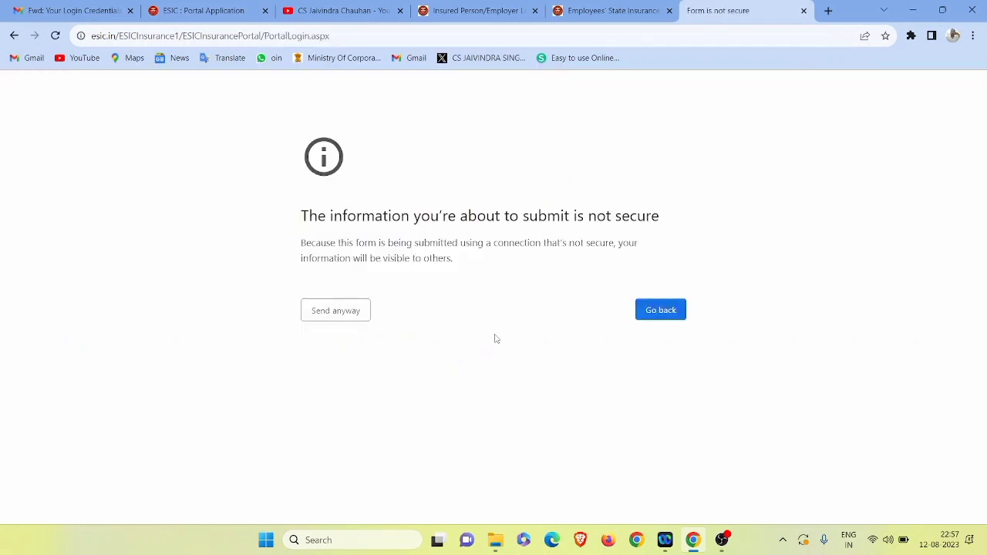
click(360, 312)
click(331, 313)
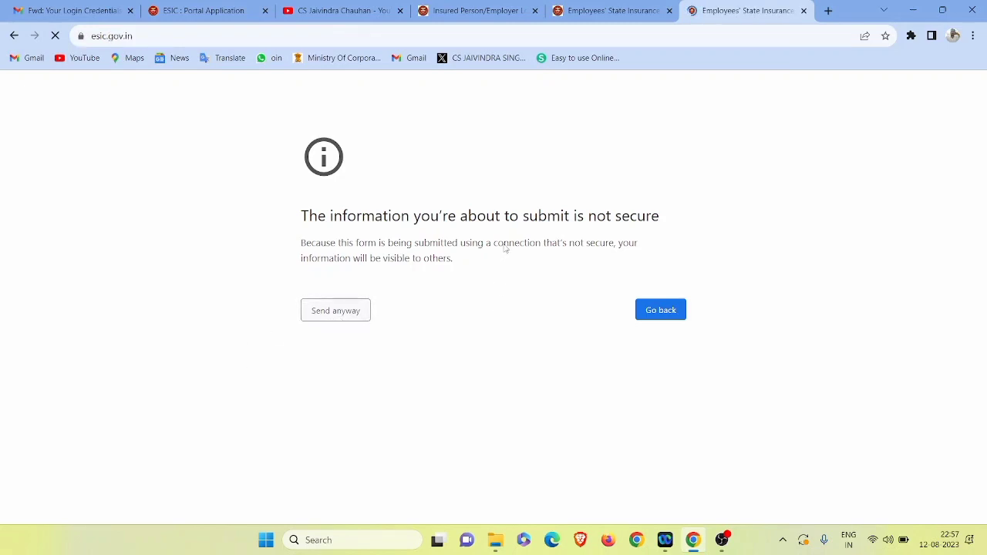
click(349, 321)
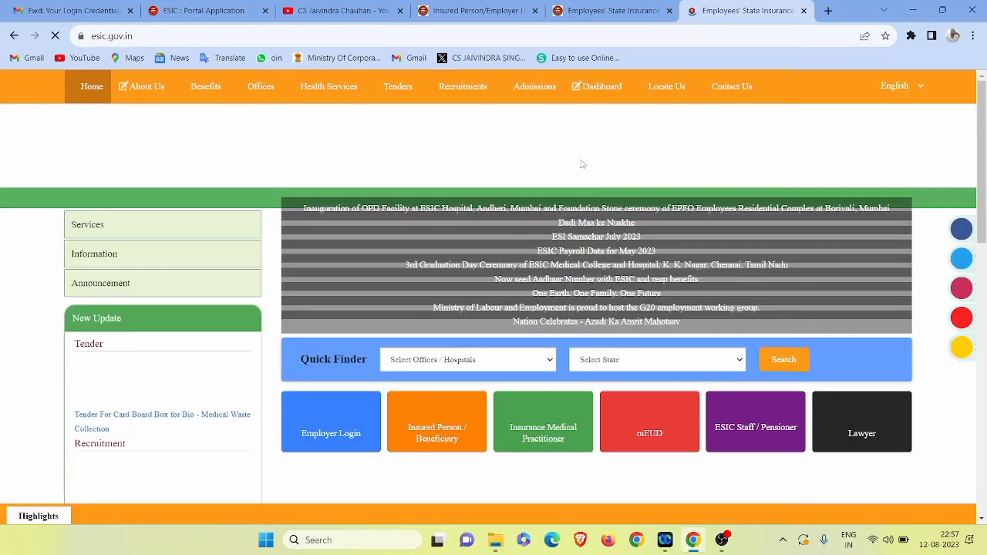
click(617, 11)
click(717, 10)
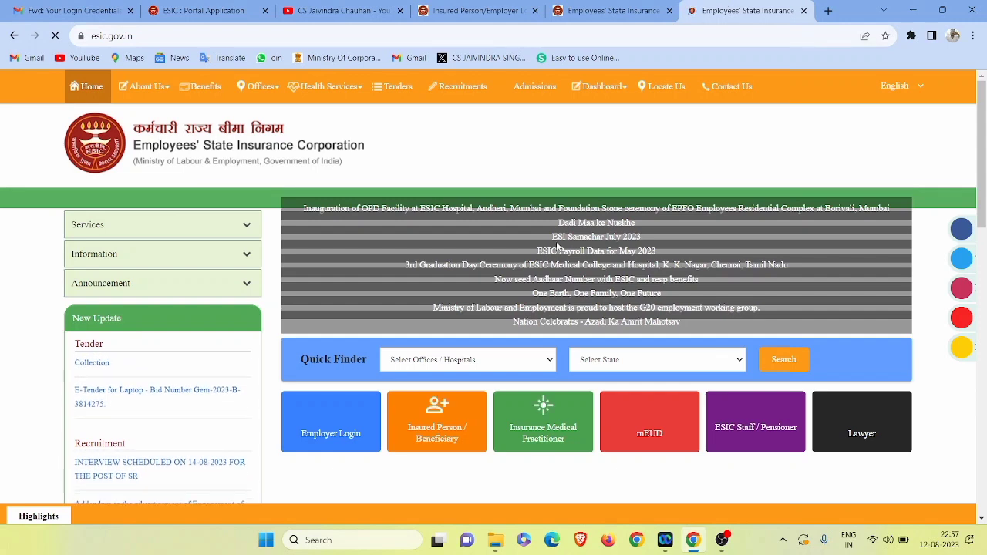